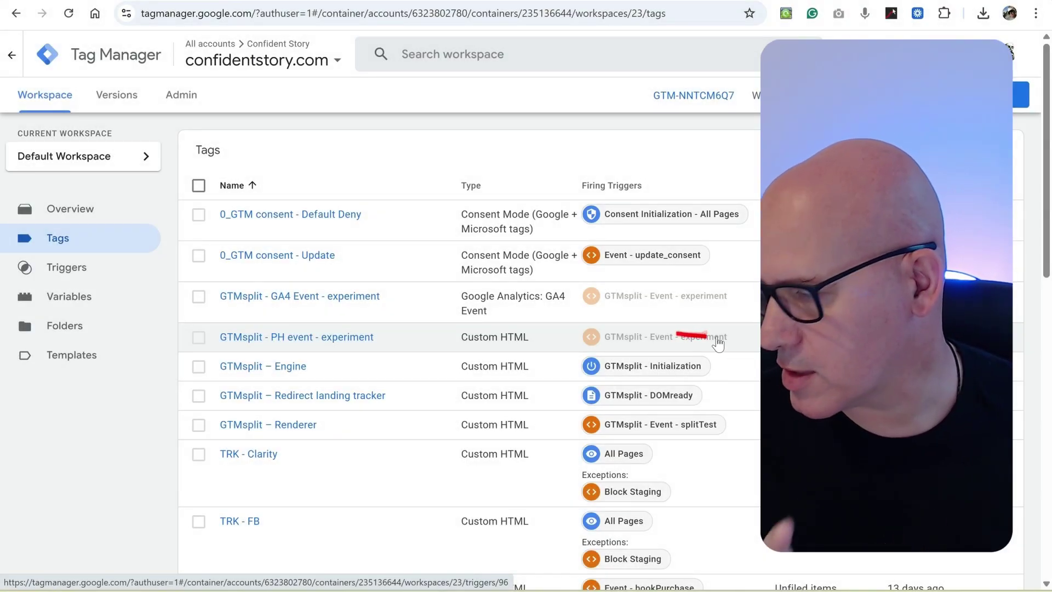
# Inspect the configuration of the GTMsplit - Event - experiment trigger and return to the tags list.
pyautogui.click(79, 273)
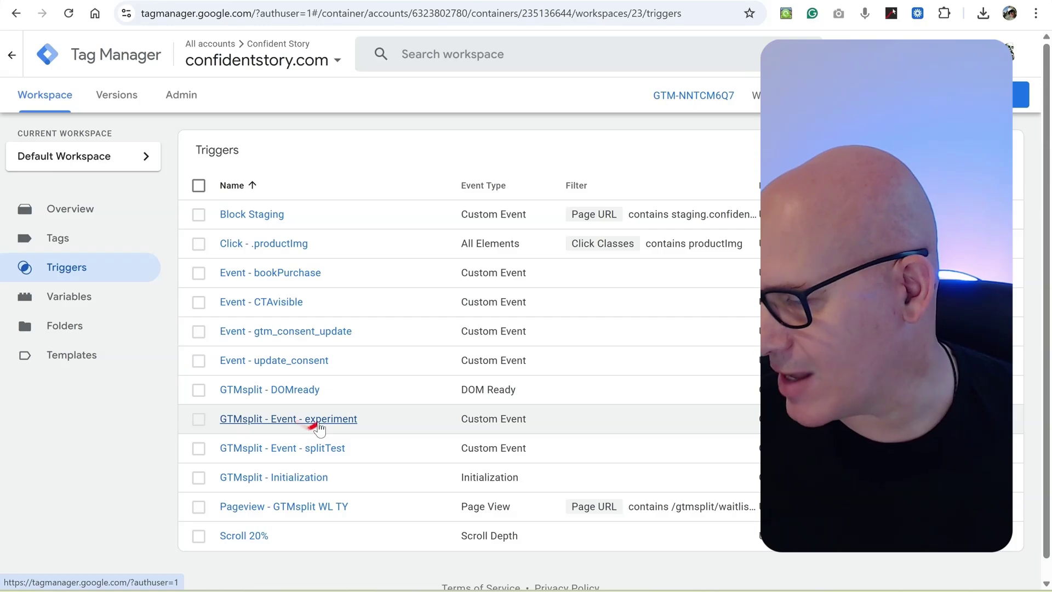
pyautogui.click(330, 422)
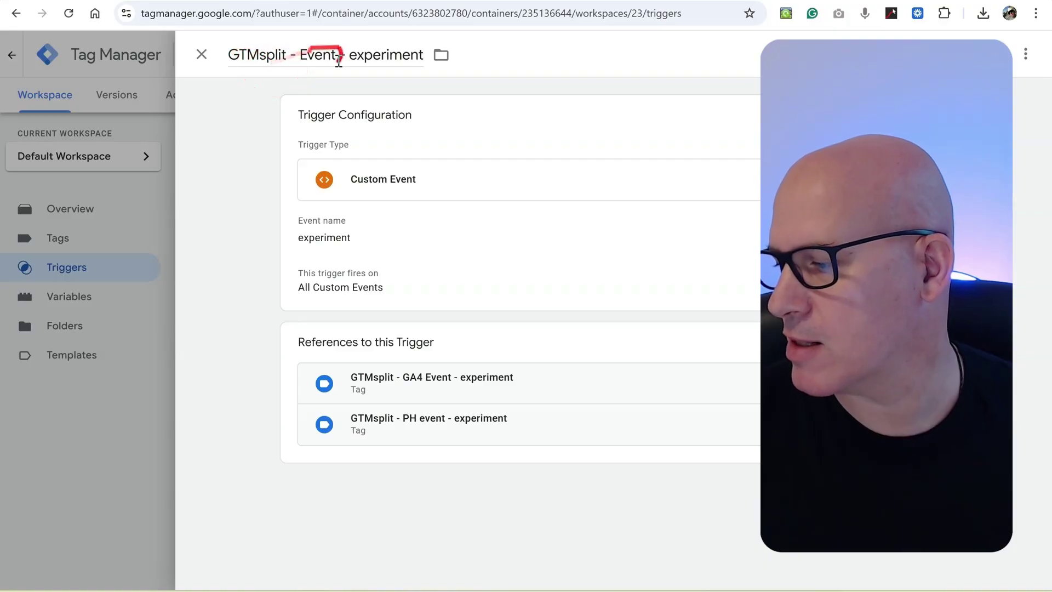
pyautogui.click(201, 54)
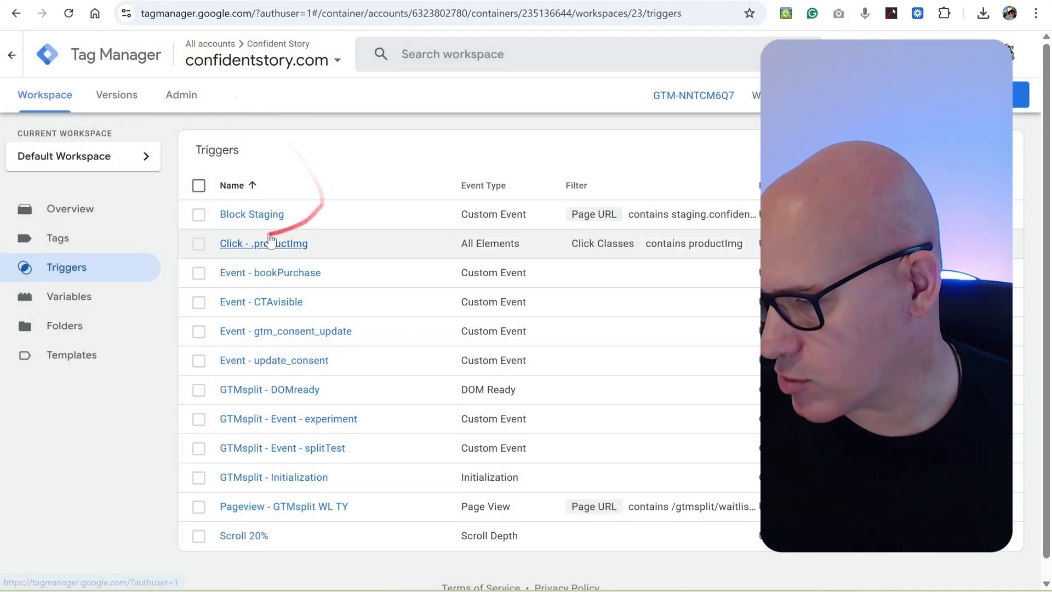
pyautogui.click(54, 240)
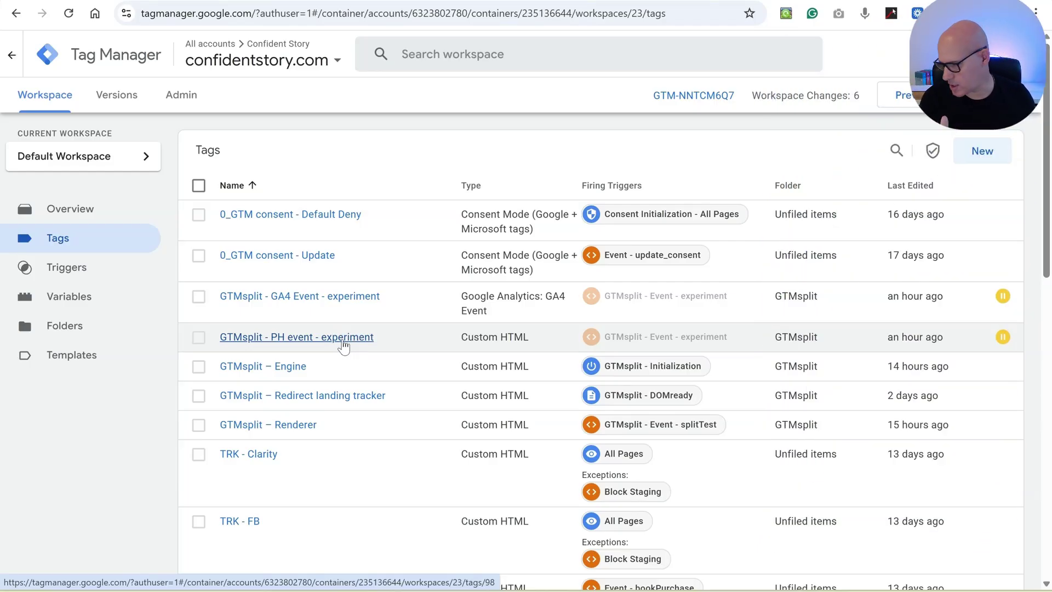
pyautogui.click(974, 158)
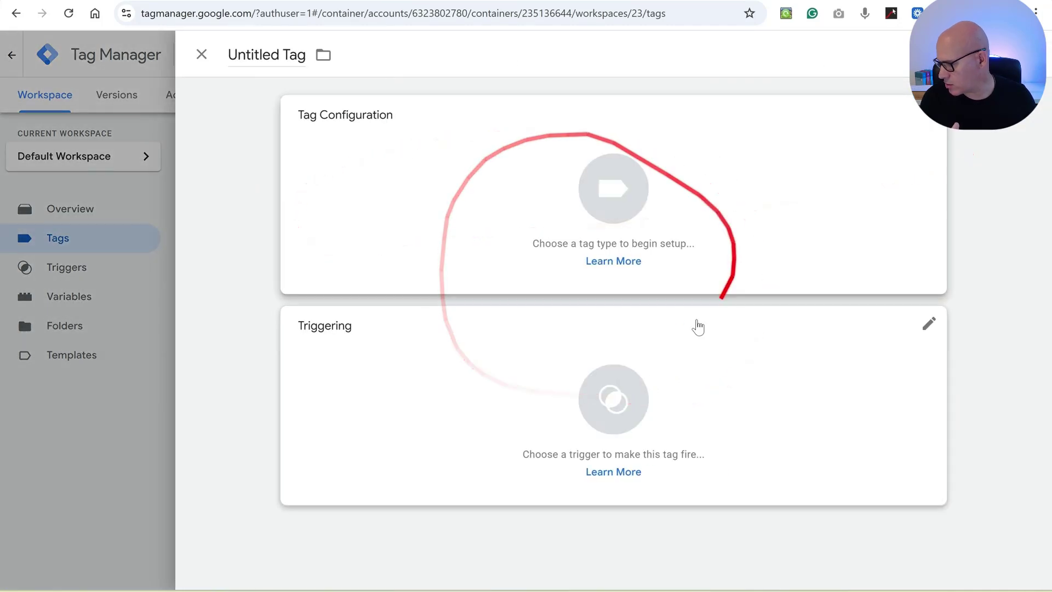
pyautogui.click(616, 196)
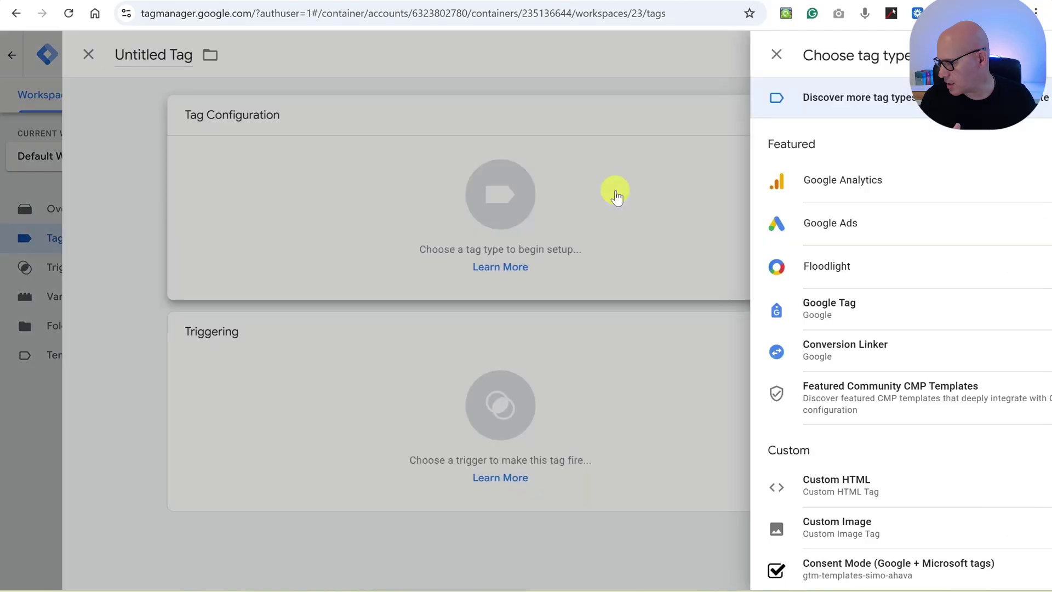
pyautogui.click(694, 483)
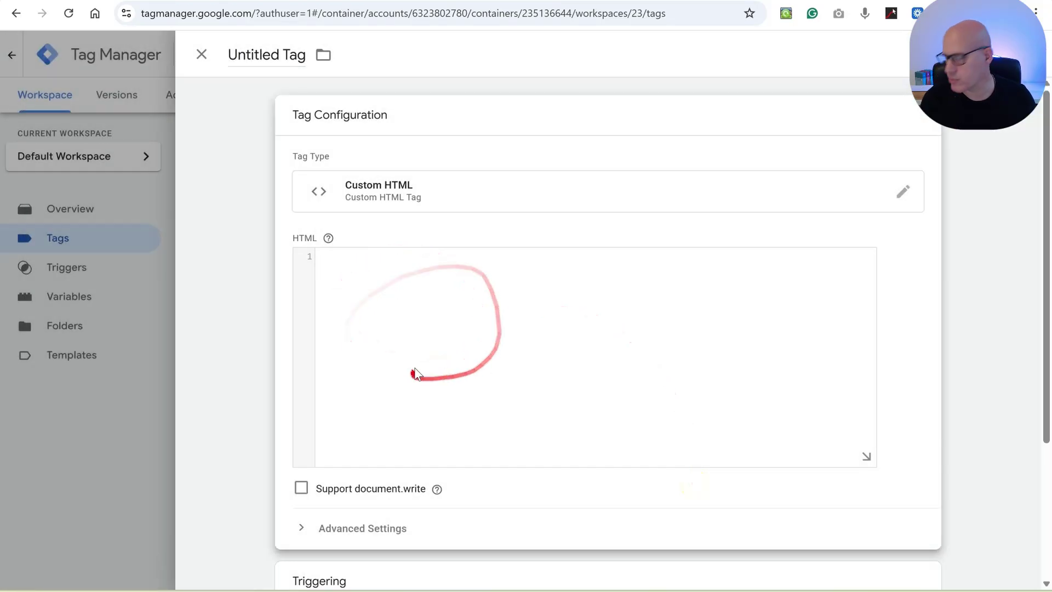
pyautogui.scroll(-4, 416, 372)
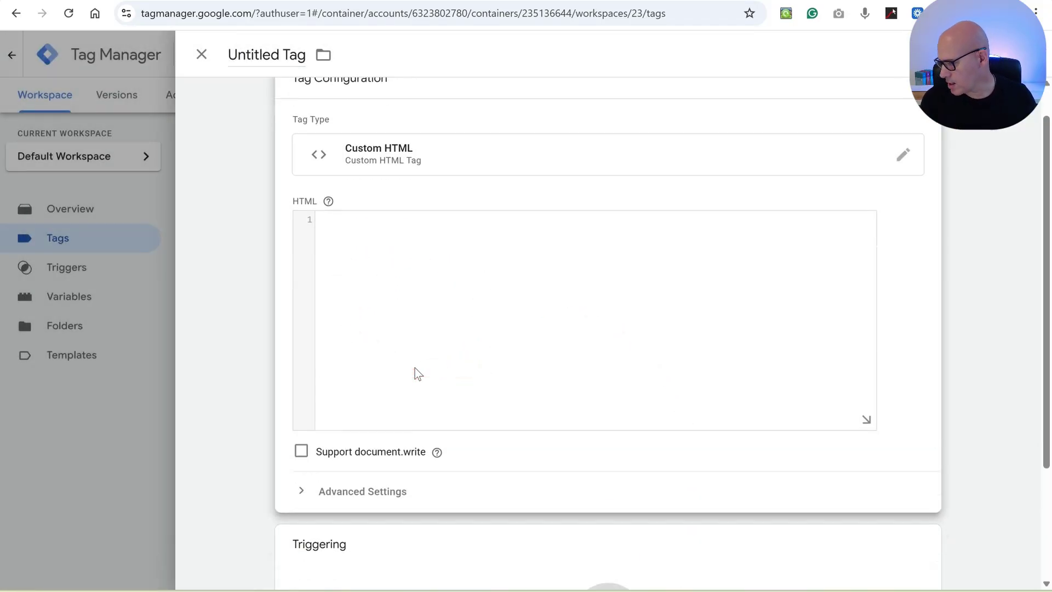
pyautogui.click(635, 458)
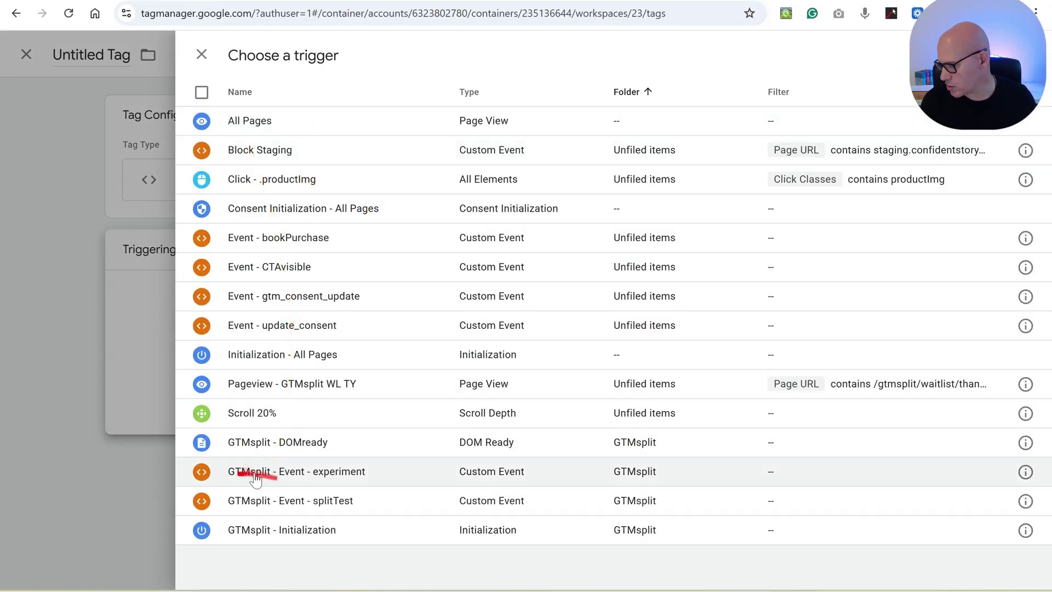
pyautogui.click(293, 474)
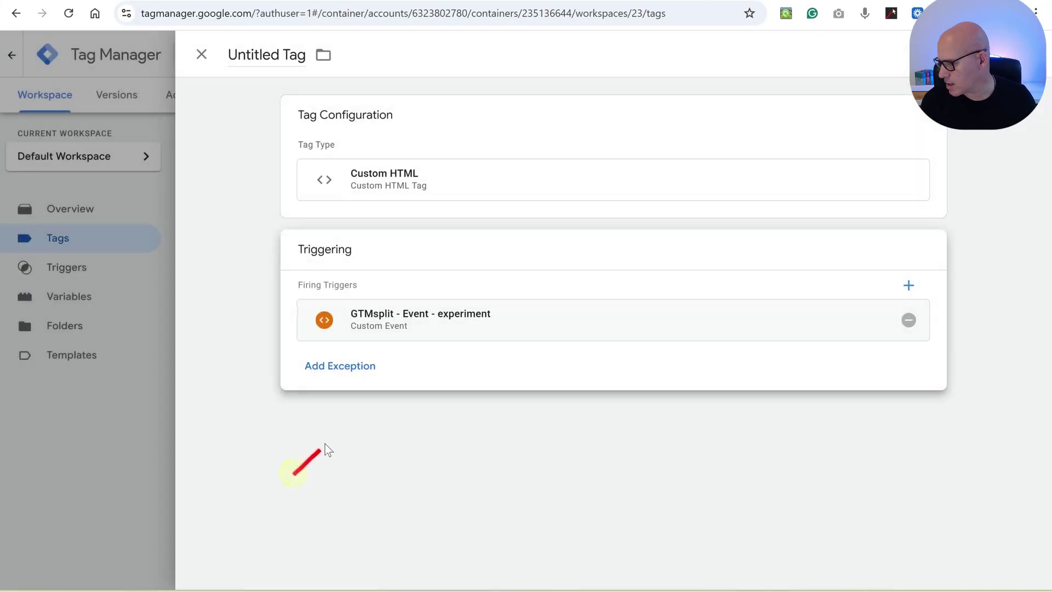
pyautogui.click(376, 184)
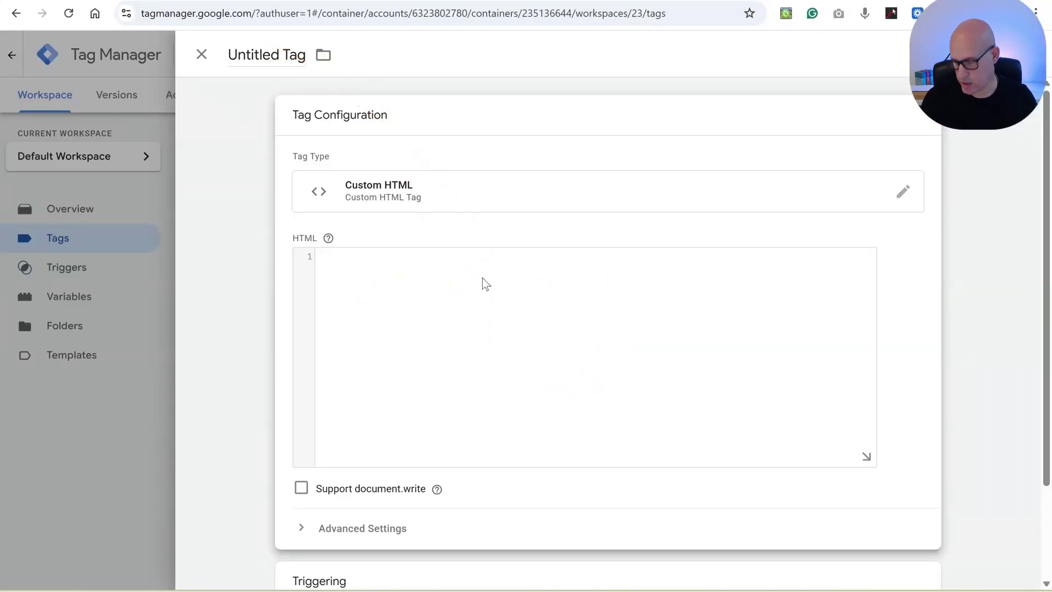
pyautogui.click(203, 55)
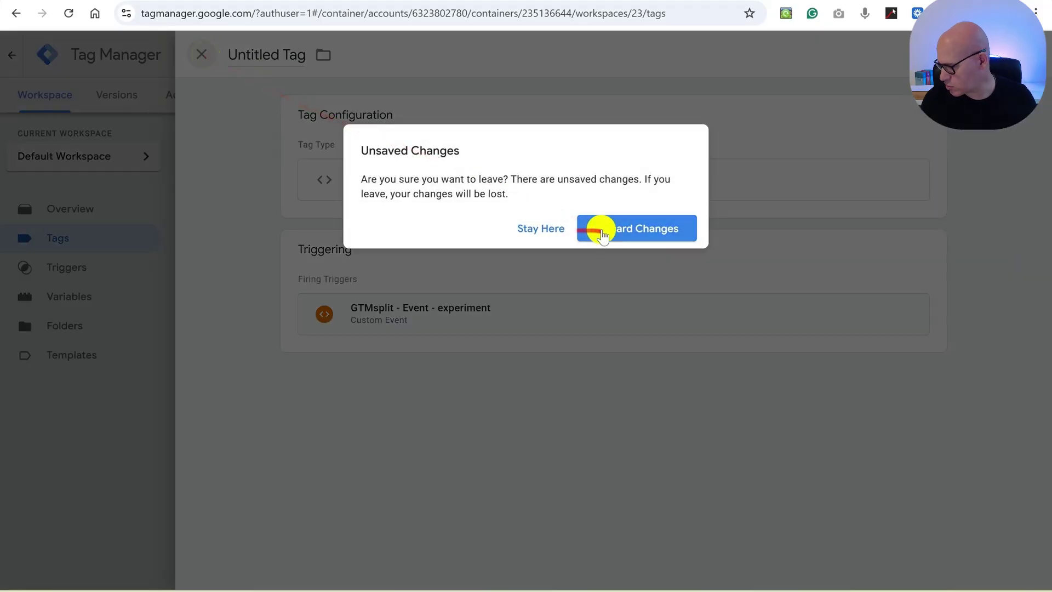
pyautogui.click(602, 233)
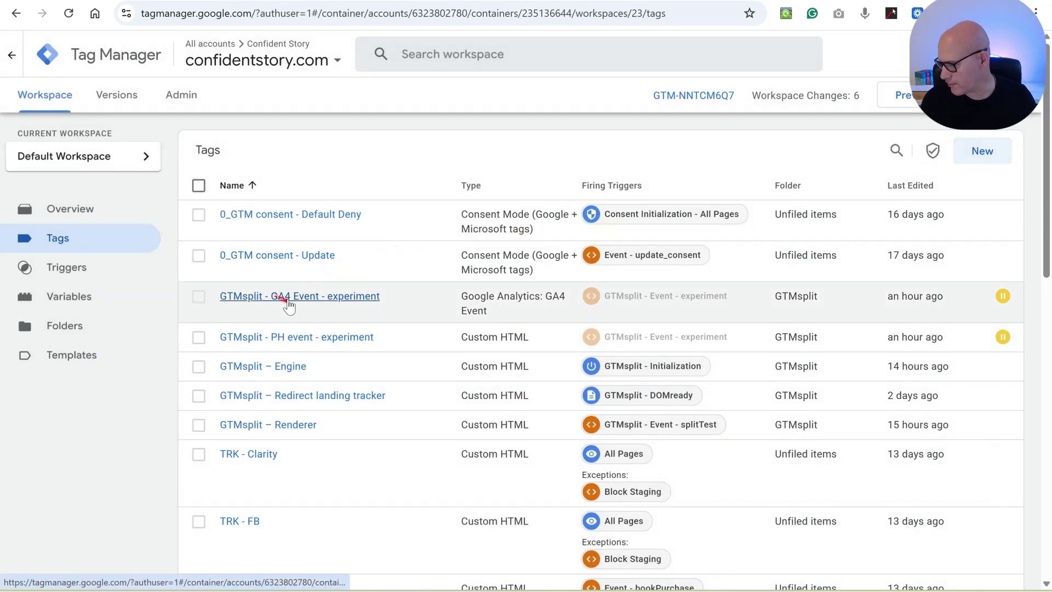
# Open the GTMsplit - PH event - experiment tag and make its Custom HTML configuration editable.
pyautogui.click(251, 337)
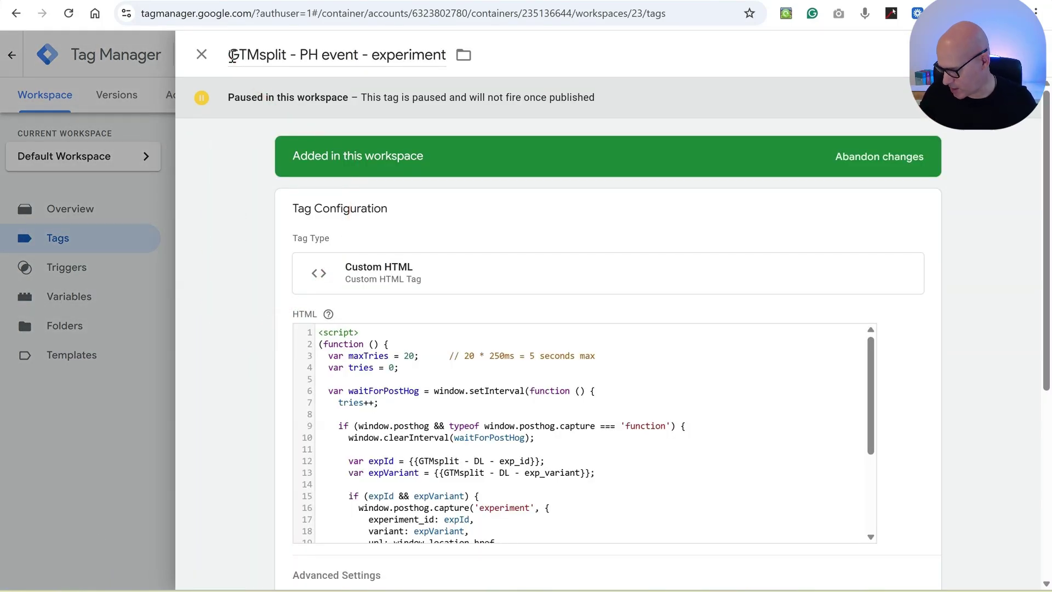
pyautogui.moveTo(229, 55); pyautogui.dragTo(370, 52)
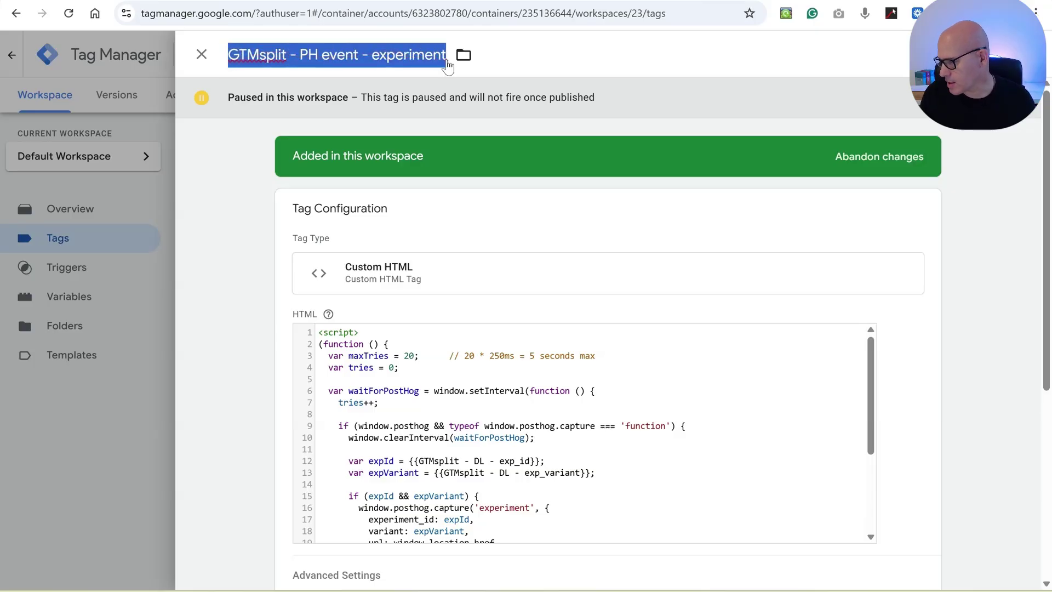
pyautogui.scroll(-3, 502, 162)
pyautogui.moveTo(542, 241)
pyautogui.mouseDown()
pyautogui.moveTo(466, 263)
pyautogui.moveTo(545, 272)
pyautogui.mouseUp()
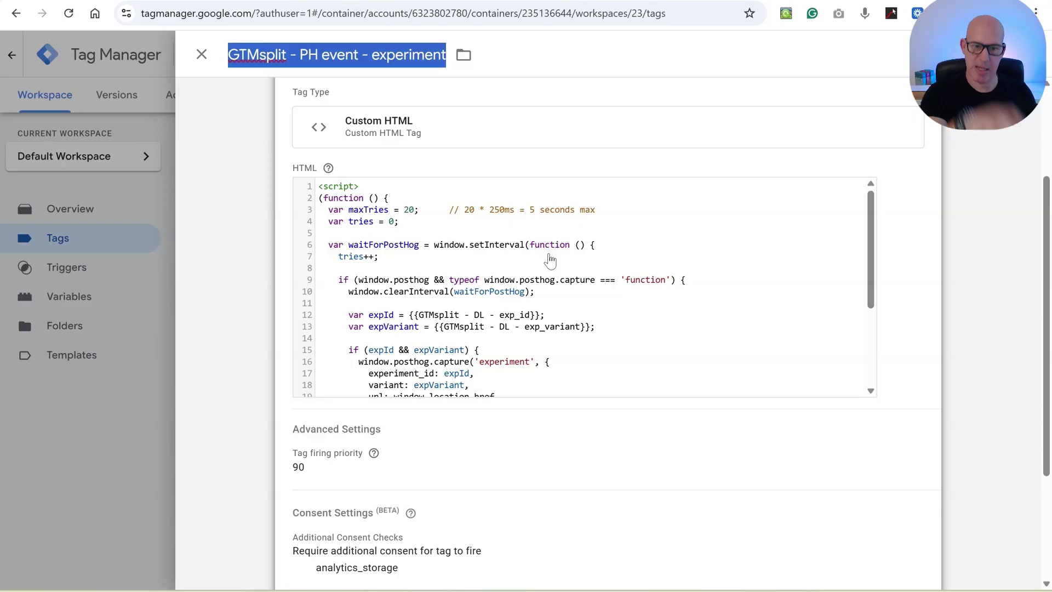
pyautogui.click(550, 255)
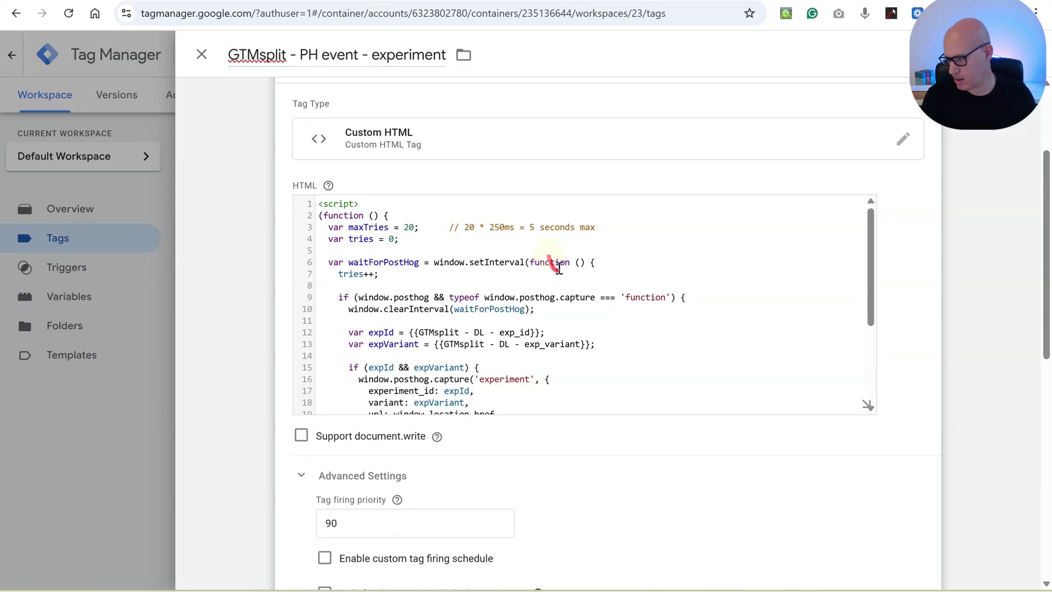
# Examine the tag's full HTML script in the expanded code editor, especially the posthog.capture call, and close the editor.
pyautogui.click(865, 407)
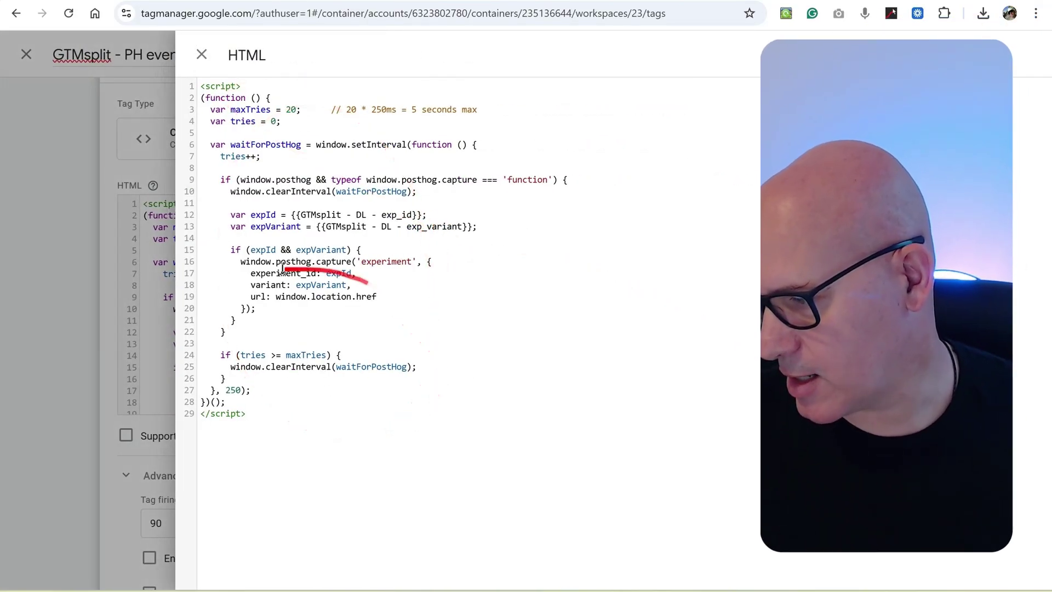
pyautogui.moveTo(236, 263); pyautogui.dragTo(439, 308)
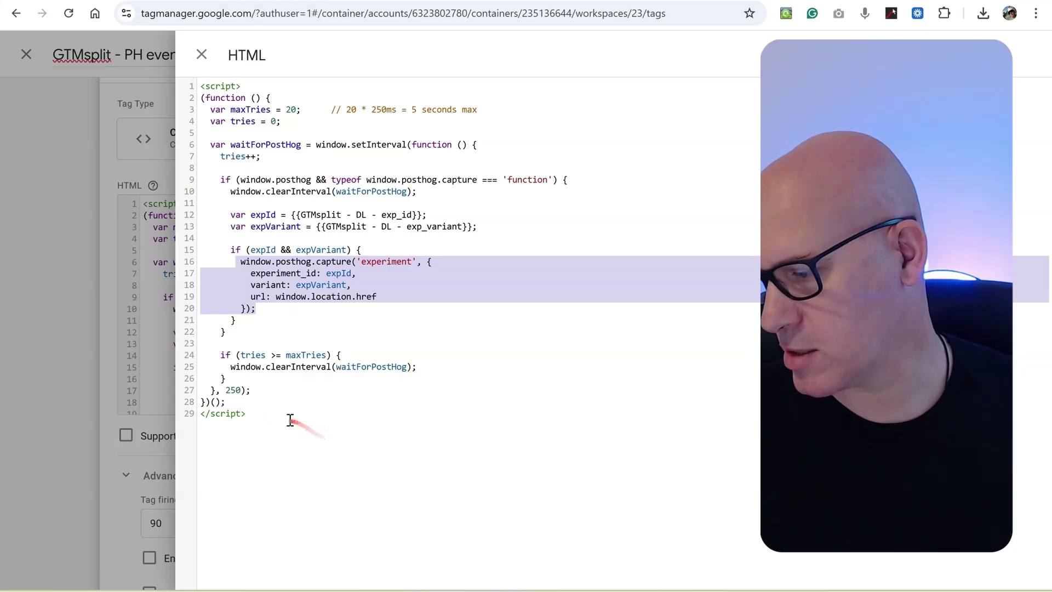
pyautogui.moveTo(291, 420); pyautogui.dragTo(199, 89)
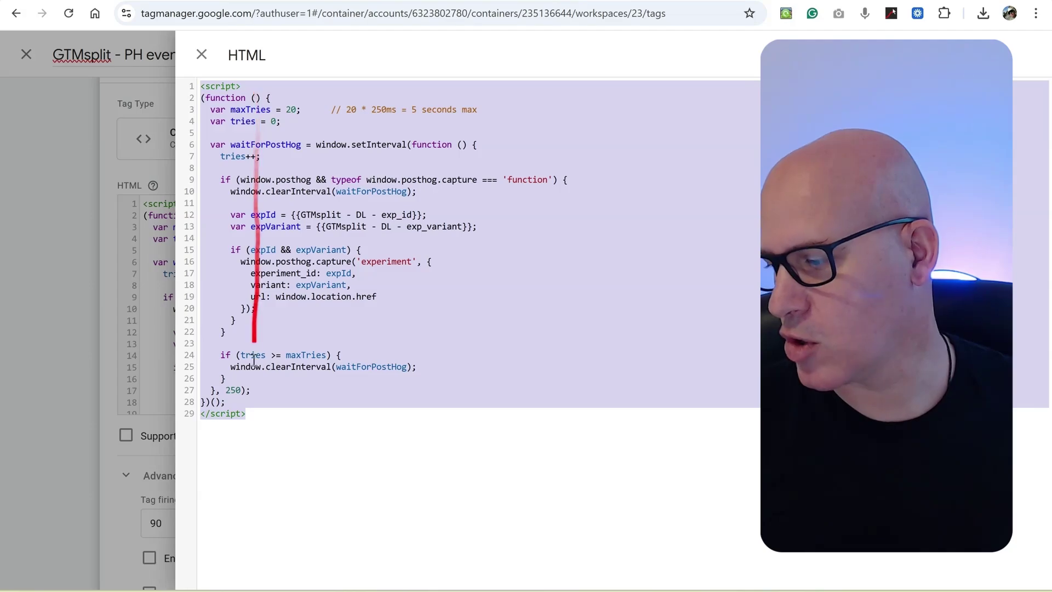
pyautogui.click(315, 444)
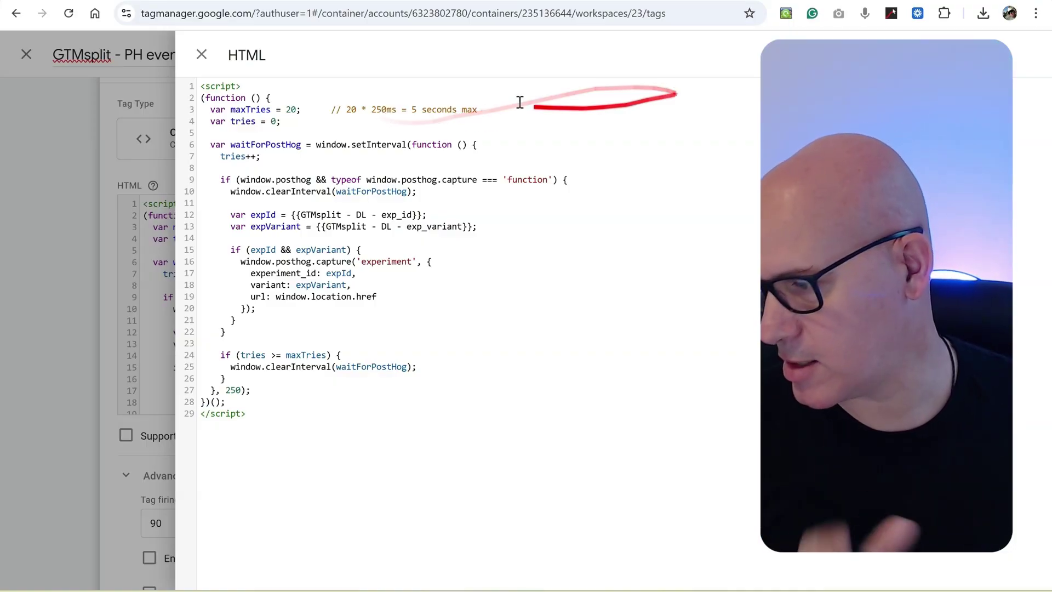
pyautogui.click(202, 53)
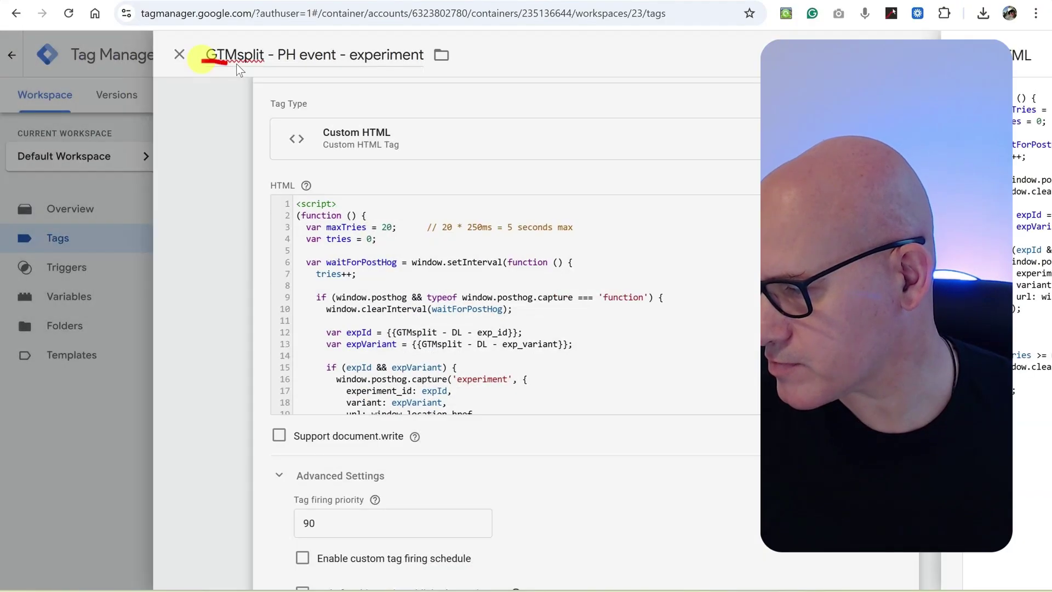
# Review the tag's code, consent settings and firing trigger, and unpause the tag.
pyautogui.scroll(-3, 506, 226)
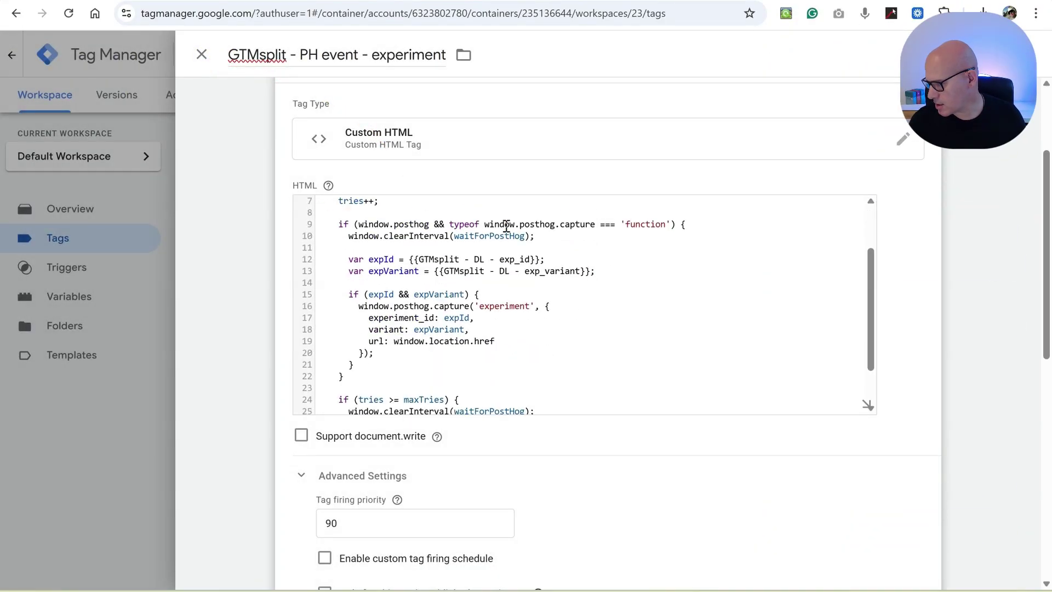
pyautogui.scroll(-2, 376, 262)
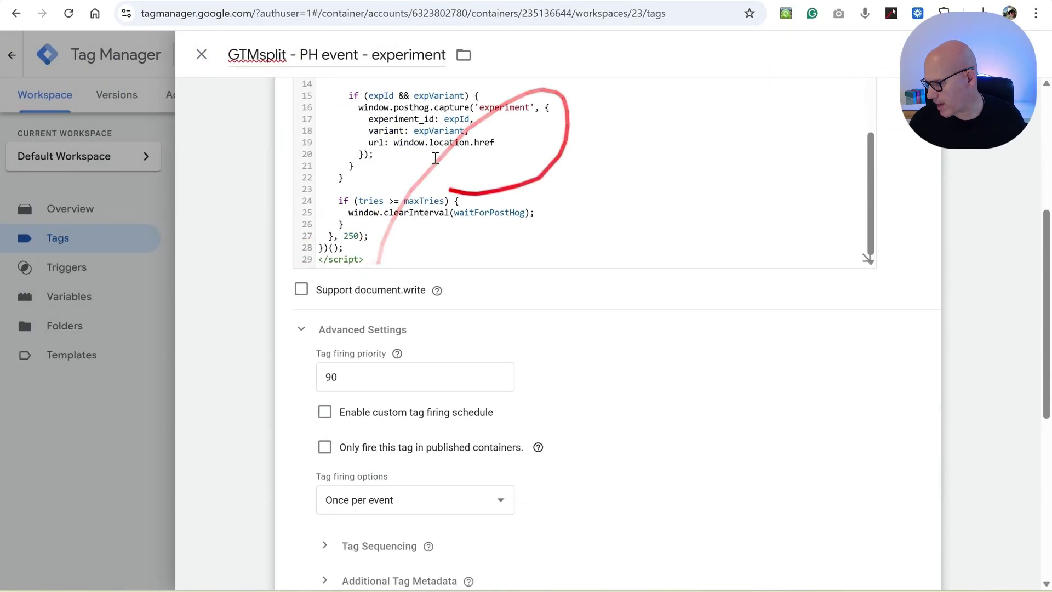
pyautogui.scroll(-7, 661, 319)
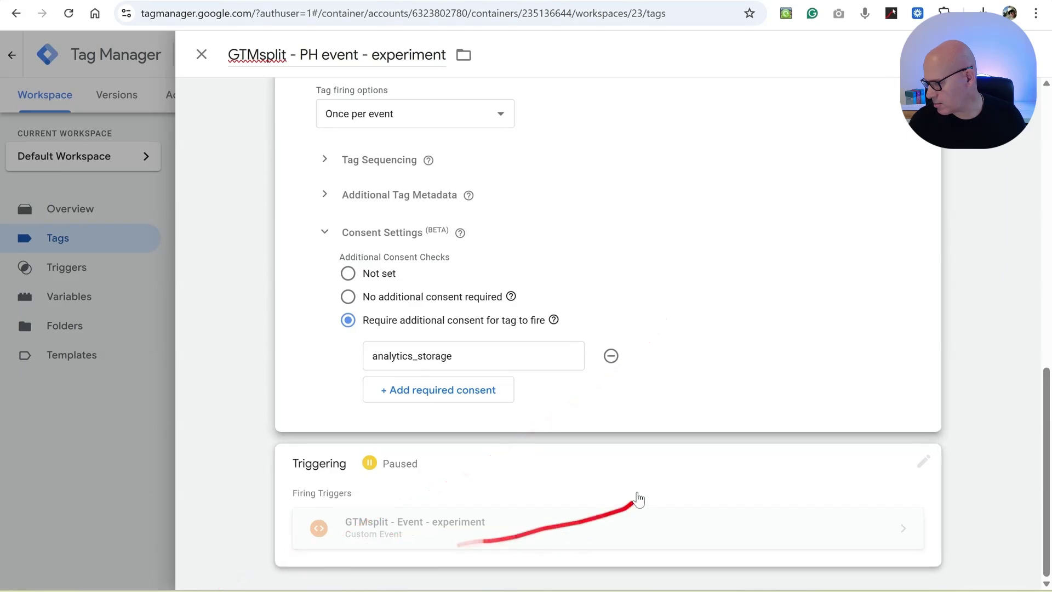
pyautogui.scroll(10, 919, 364)
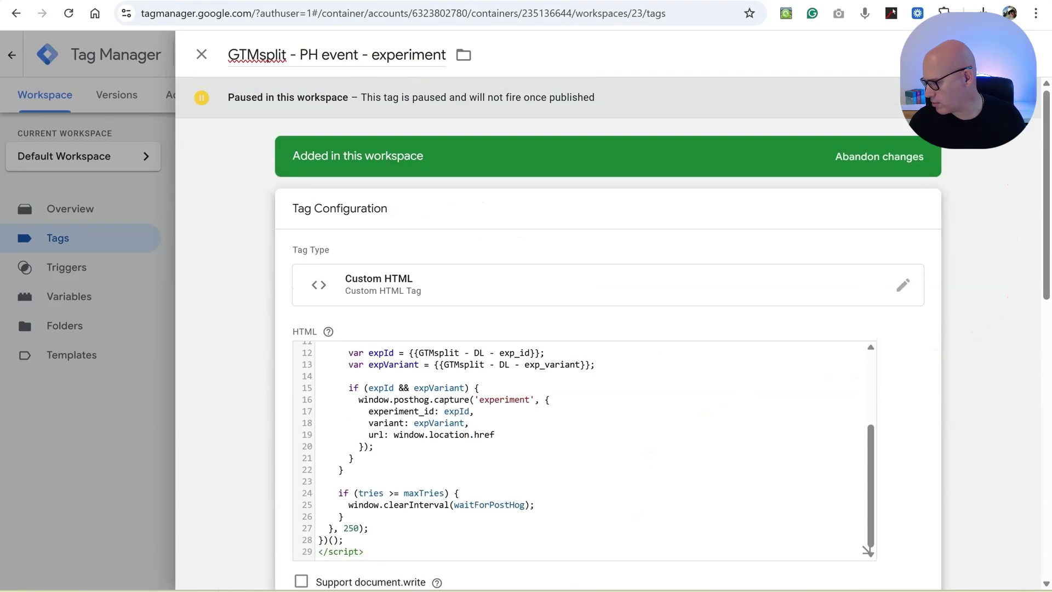
pyautogui.click(1007, 97)
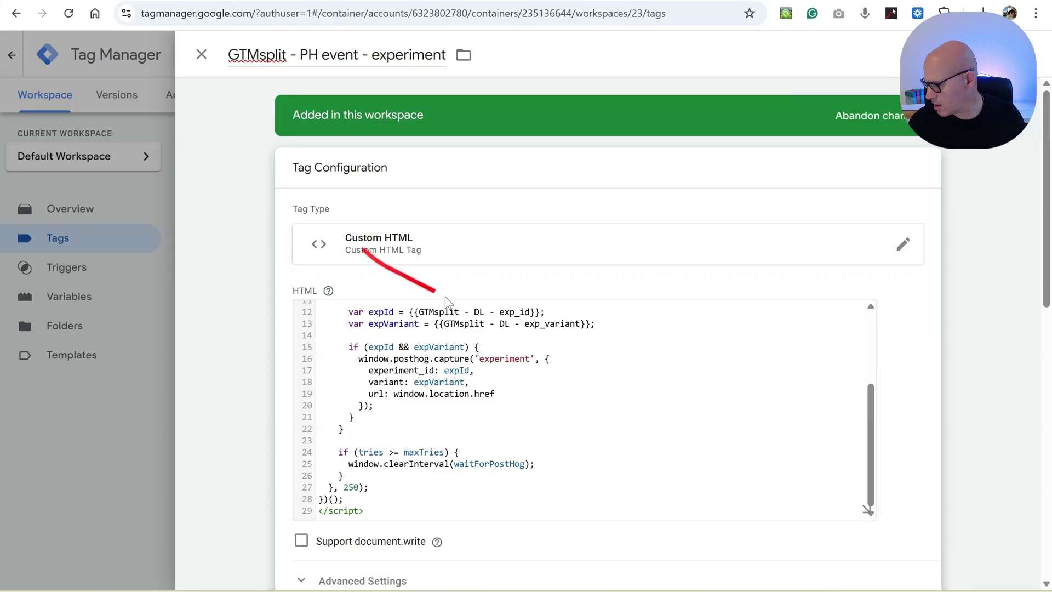
# Review the tag firing priority and firing options in the tag's advanced settings.
pyautogui.scroll(-3, 559, 337)
pyautogui.scroll(-4, 292, 416)
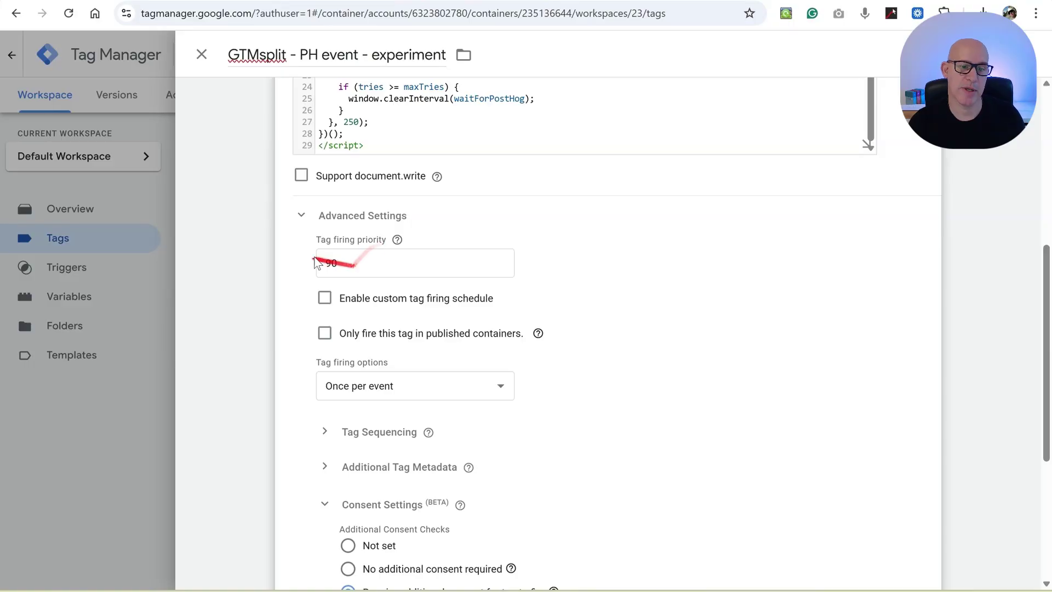
pyautogui.click(350, 262)
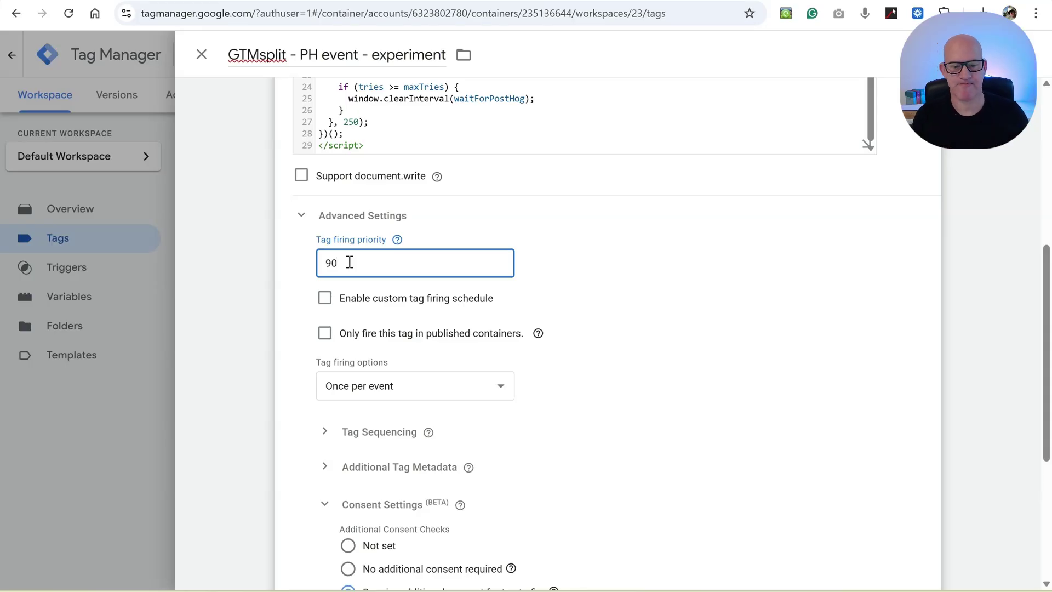
pyautogui.scroll(-4, 324, 408)
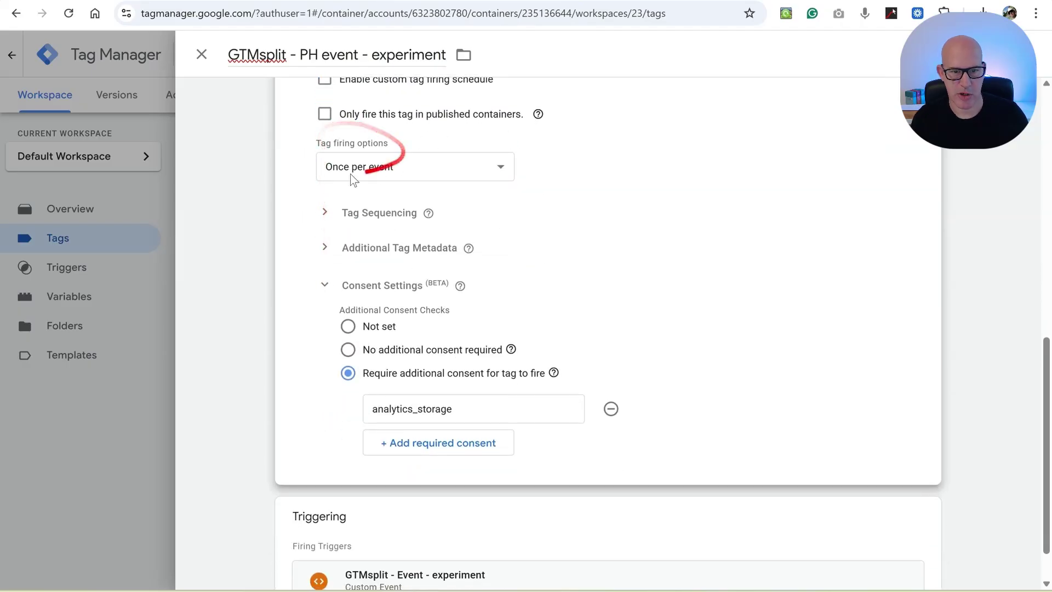
# Switch the additional consent checks to Not set and back to requiring additional consent, reselecting analytics_storage as the required consent.
pyautogui.click(348, 328)
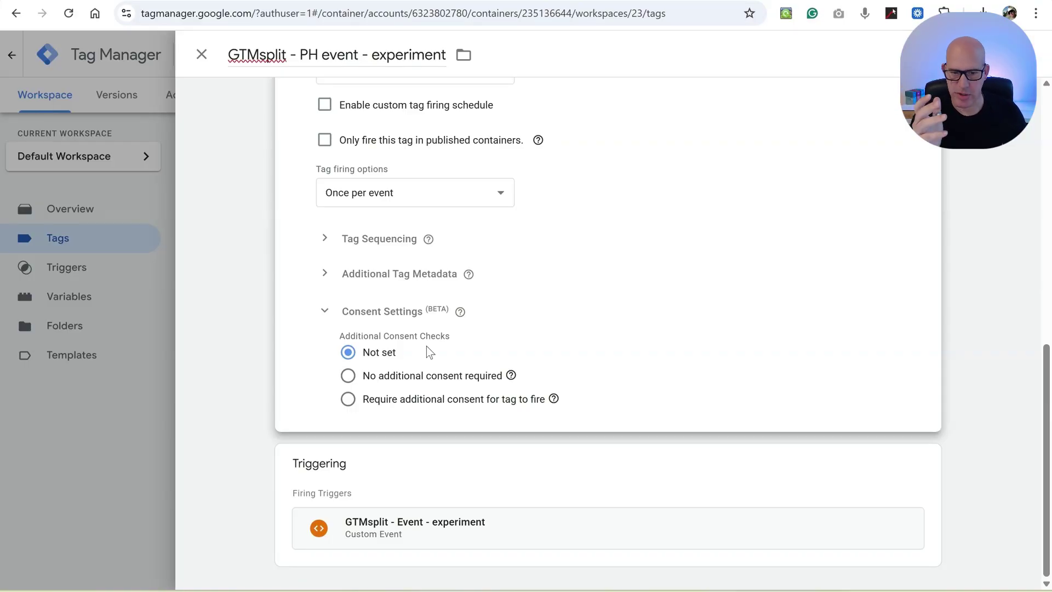
pyautogui.click(349, 399)
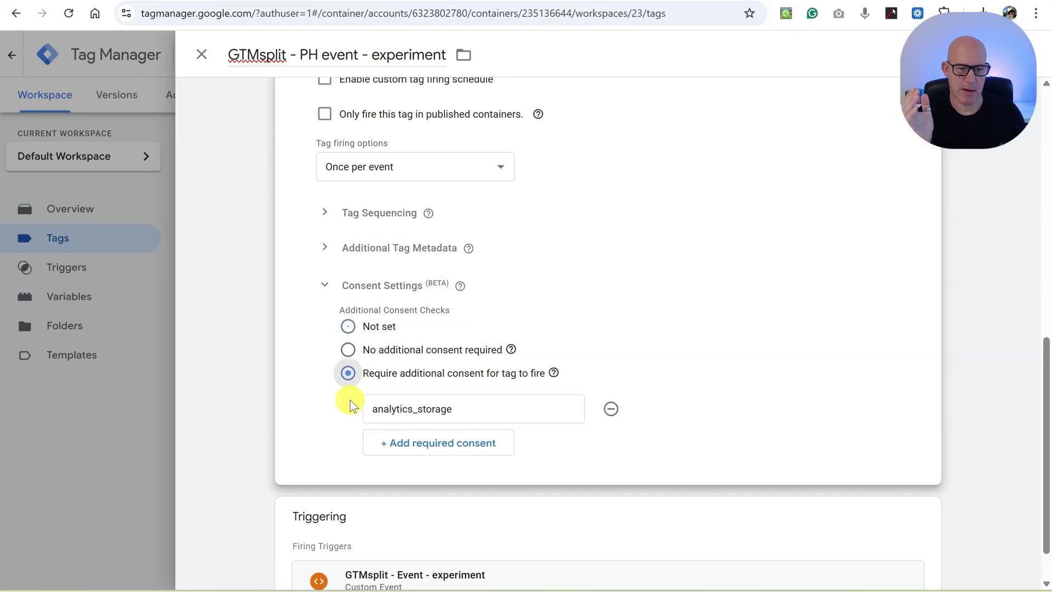
pyautogui.click(395, 409)
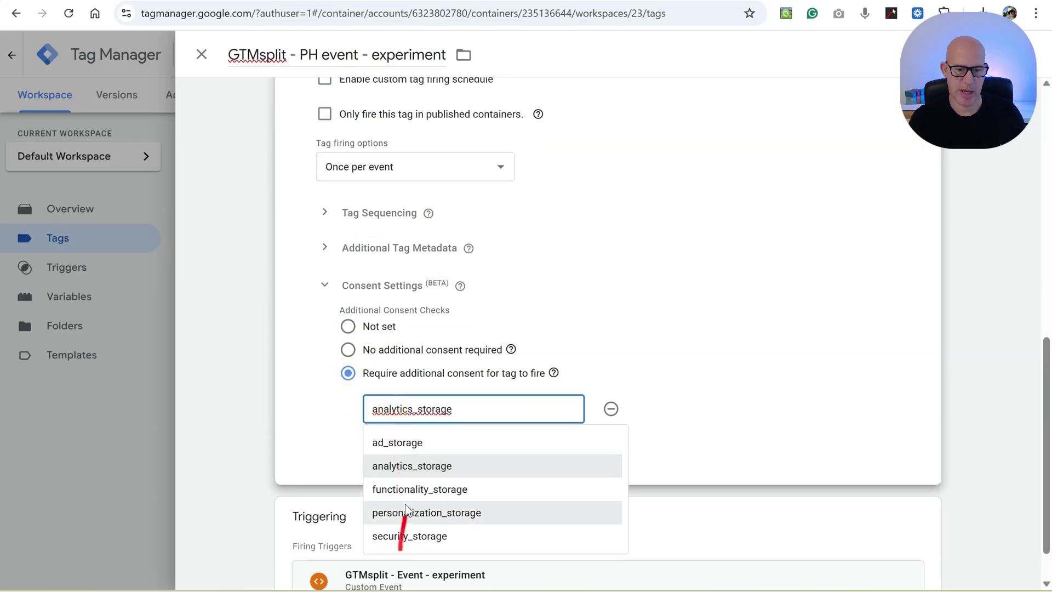
pyautogui.click(394, 471)
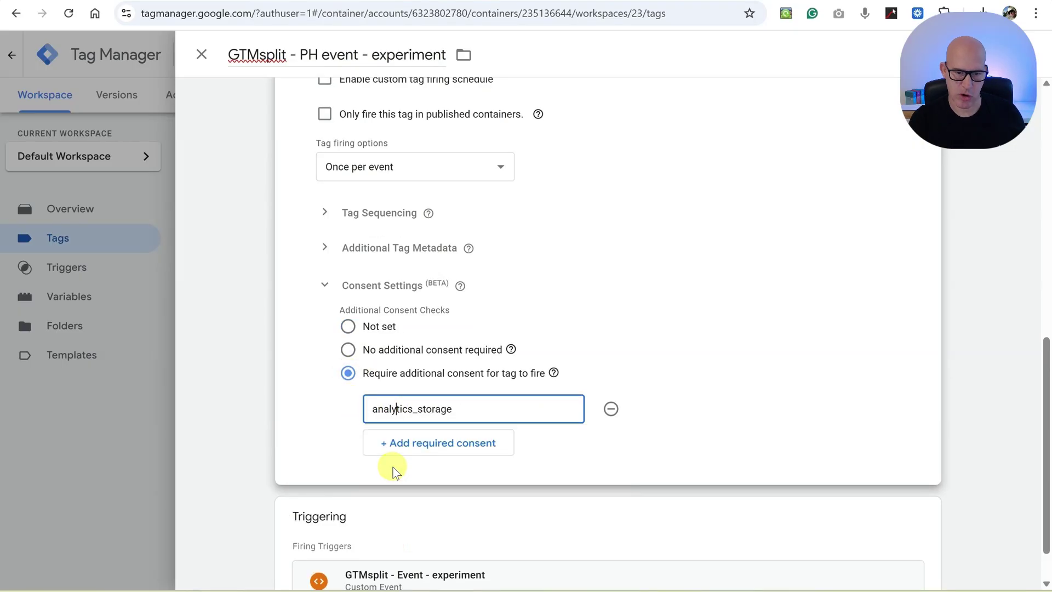
pyautogui.click(706, 346)
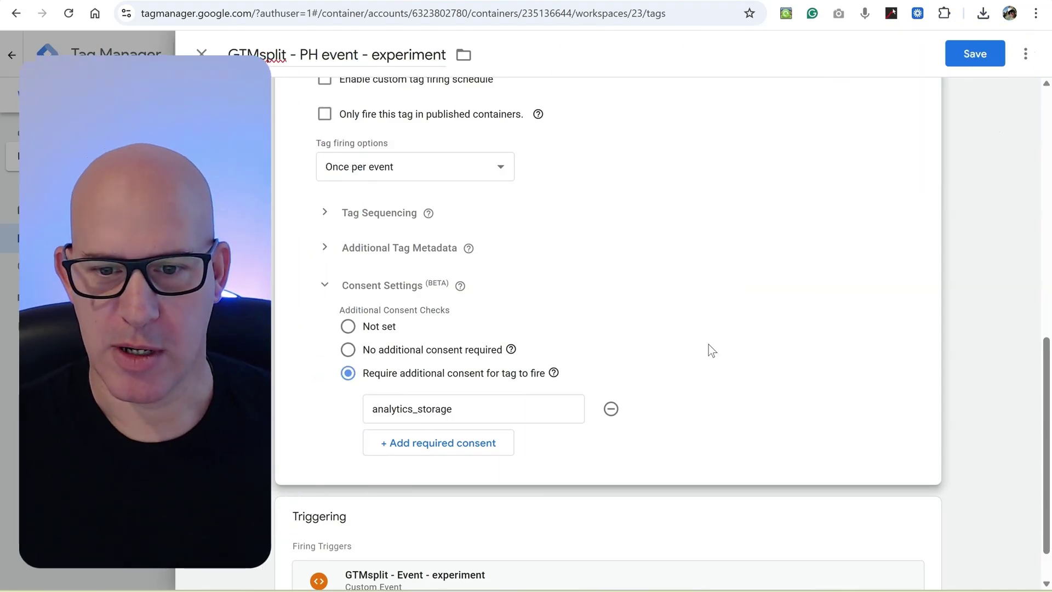
# Review the consent settings and configuration of the GTMsplit - PH event - experiment tag and save the tag.
pyautogui.moveTo(709, 345); pyautogui.dragTo(477, 375)
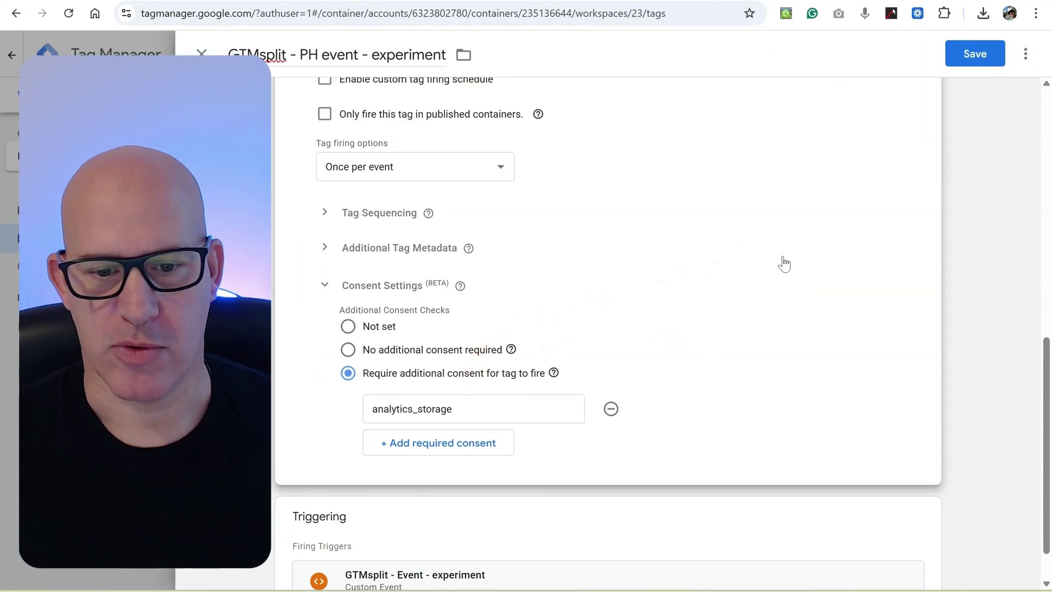
pyautogui.scroll(-1, 784, 263)
pyautogui.scroll(10, 784, 263)
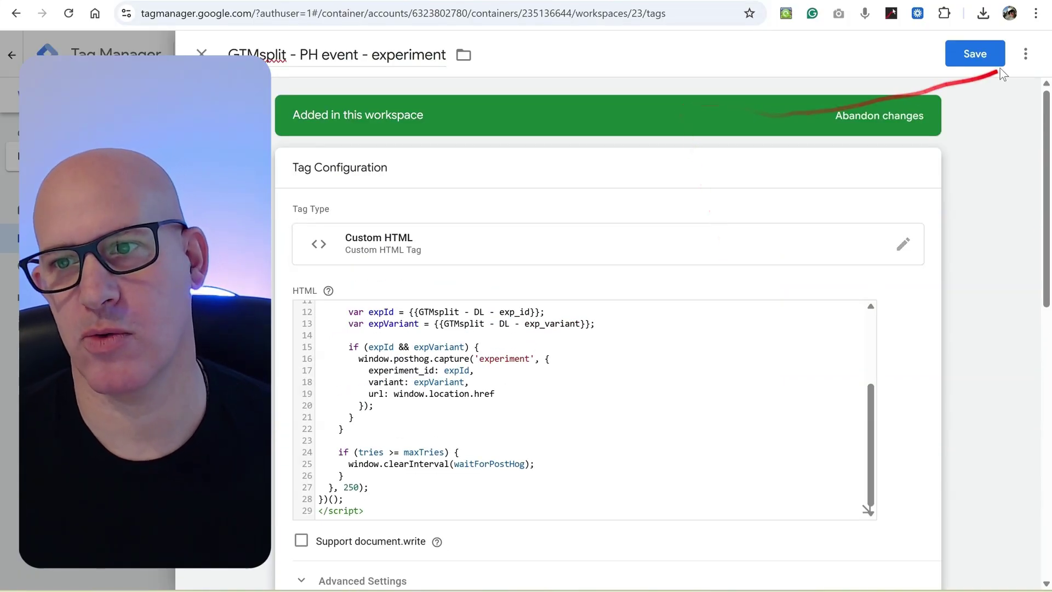
pyautogui.click(989, 54)
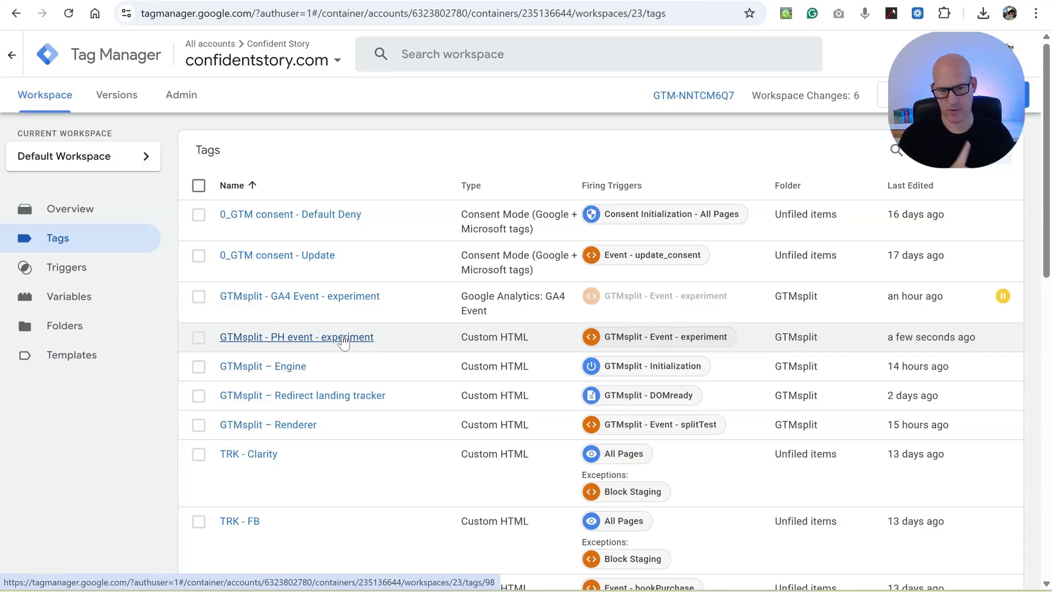
# Locate the TRK - PostHog tag in the workspace's tag list and check its firing trigger and exception.
pyautogui.scroll(-4, 343, 341)
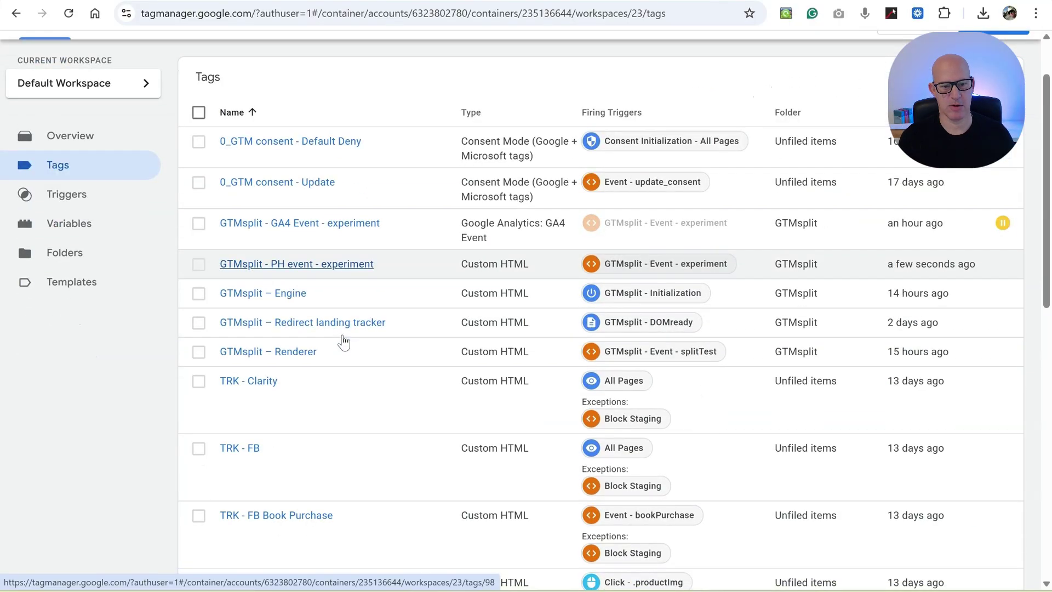
pyautogui.scroll(-7, 344, 341)
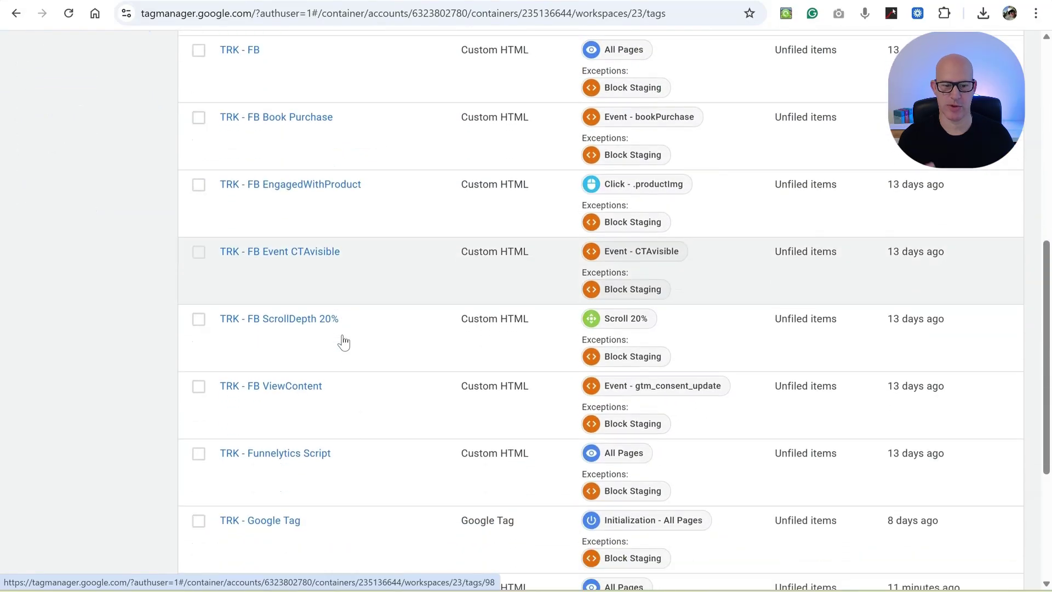
pyautogui.scroll(-1, 344, 341)
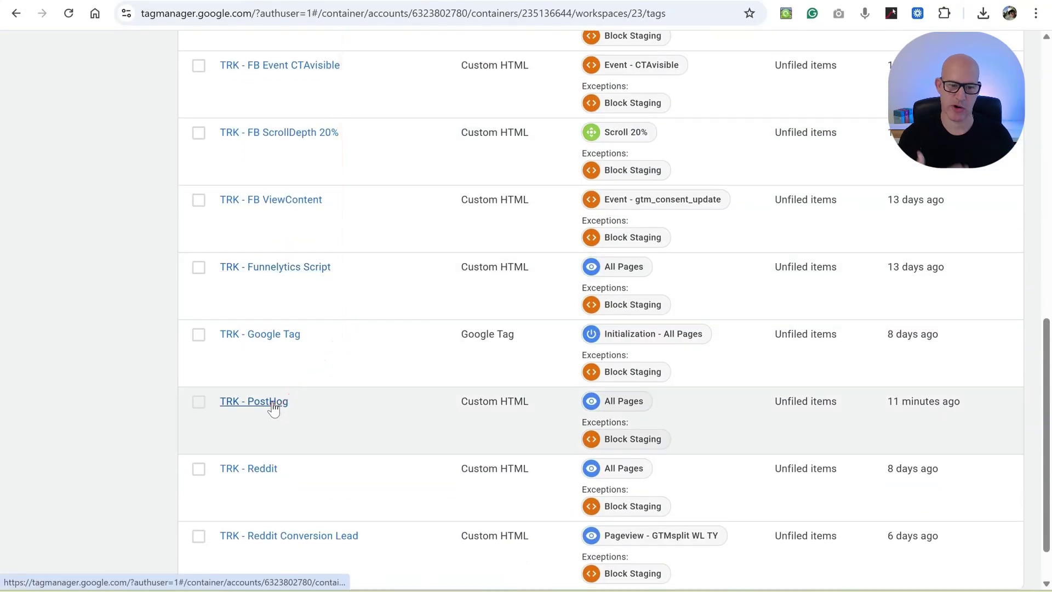